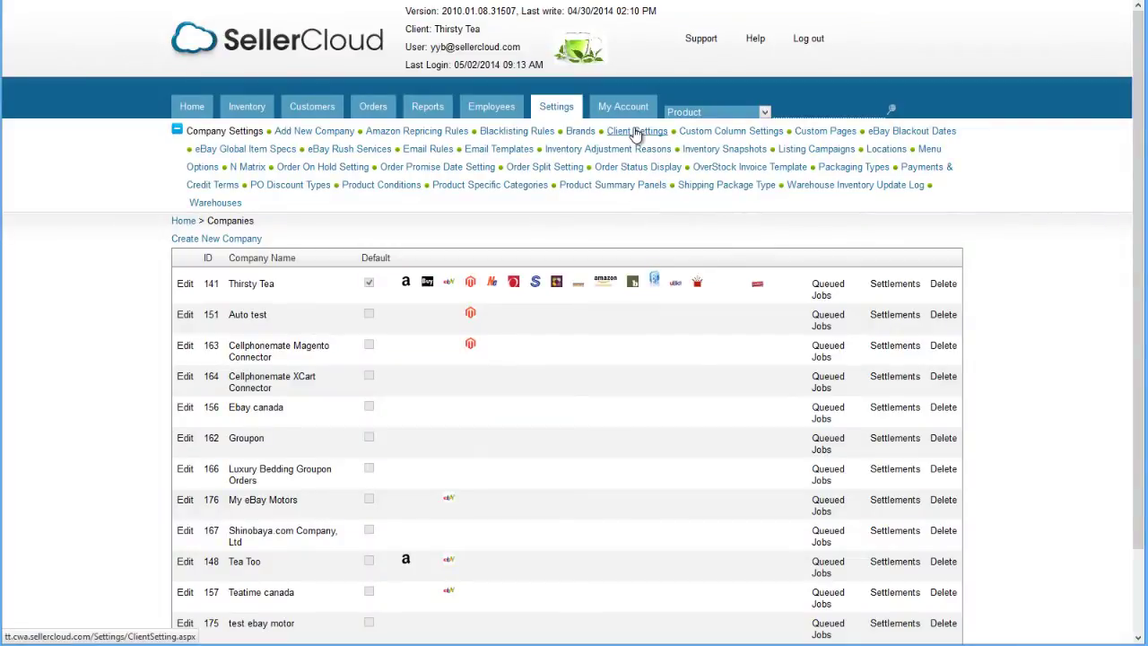
Enable Product N-Matrix in Client Settings, save, and go to the N Matrix dimensions list
click(636, 132)
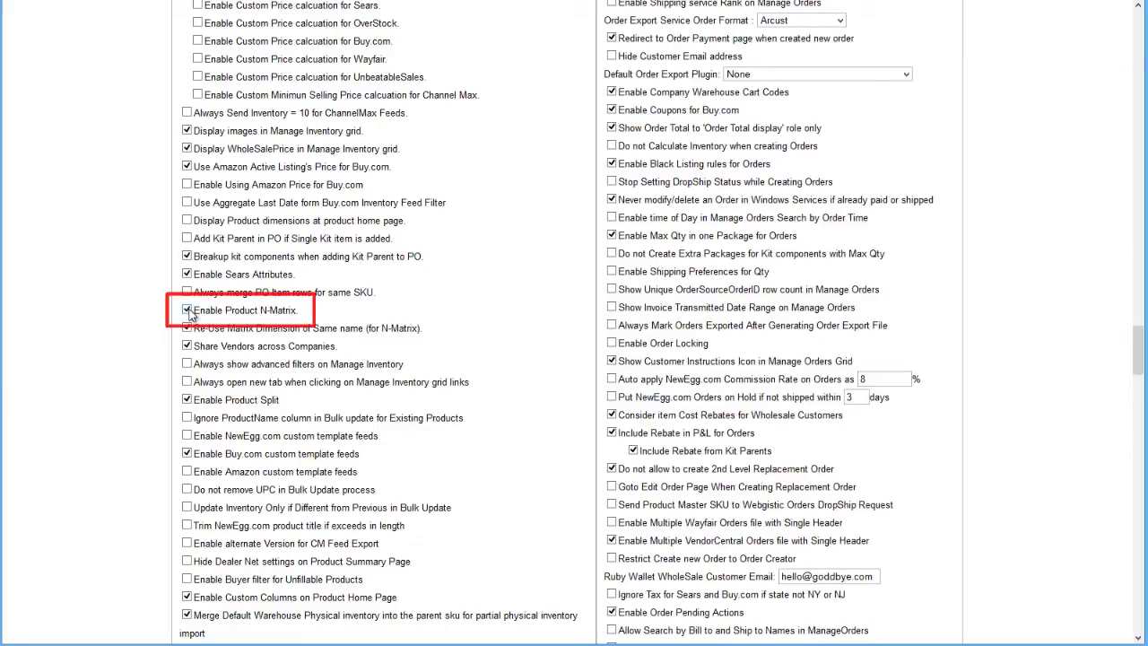
click(567, 631)
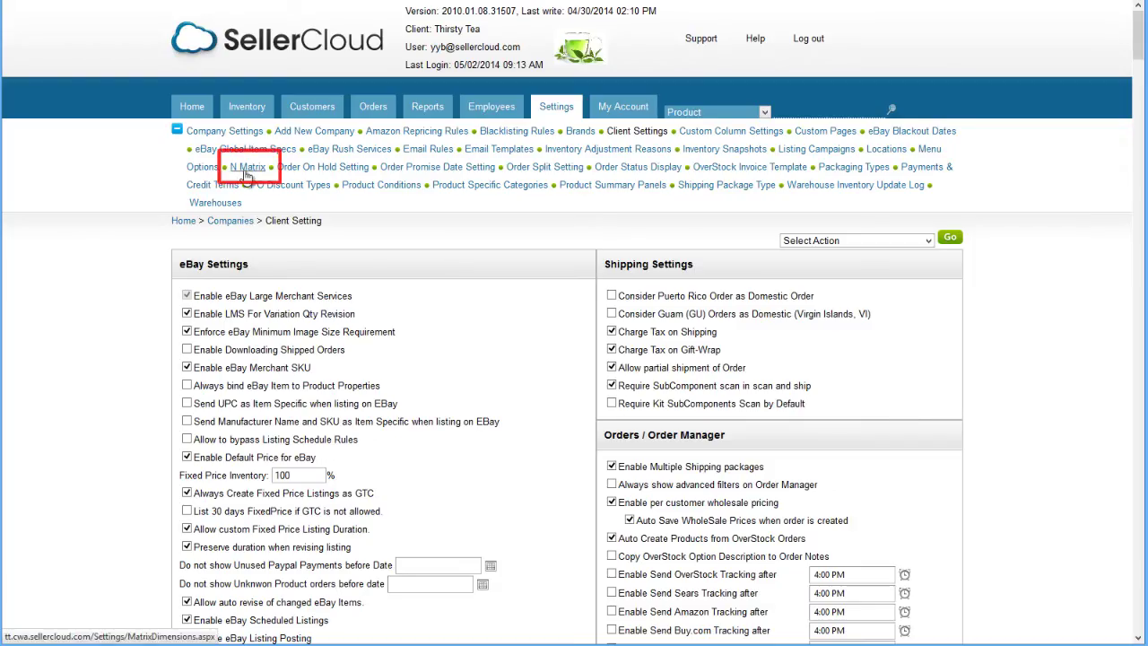
click(246, 170)
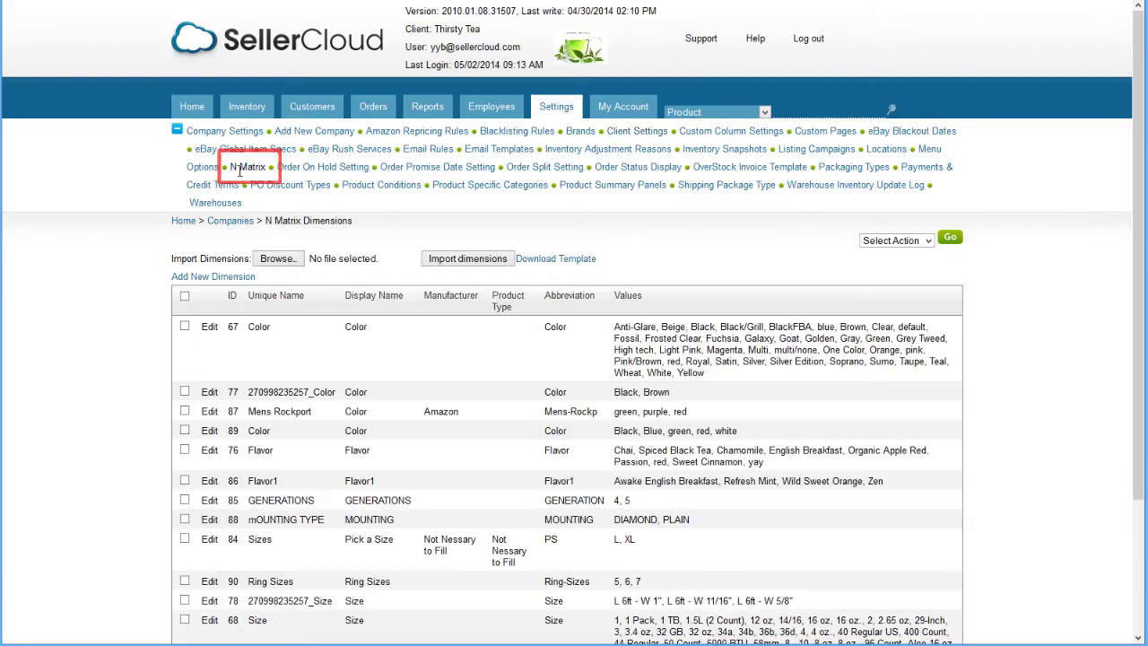
scroll(225, 175, down, 3)
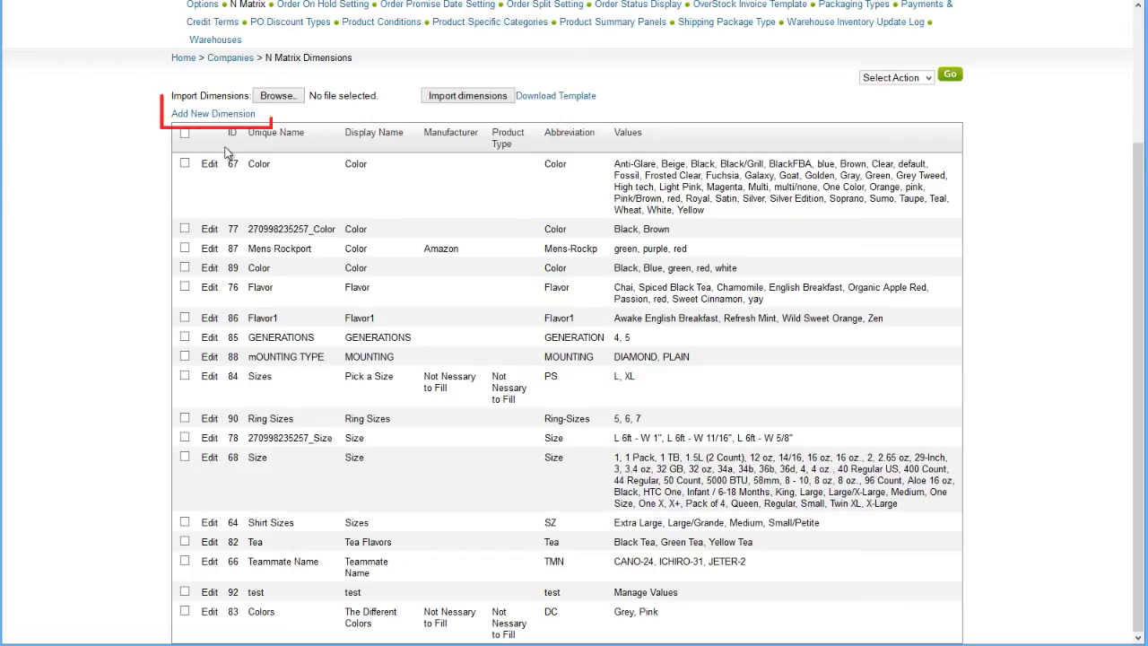
Add a new dimension with unique name 'Sports Jersey Sizes', display name 'Size', abbreviation 'SJ'
click(225, 115)
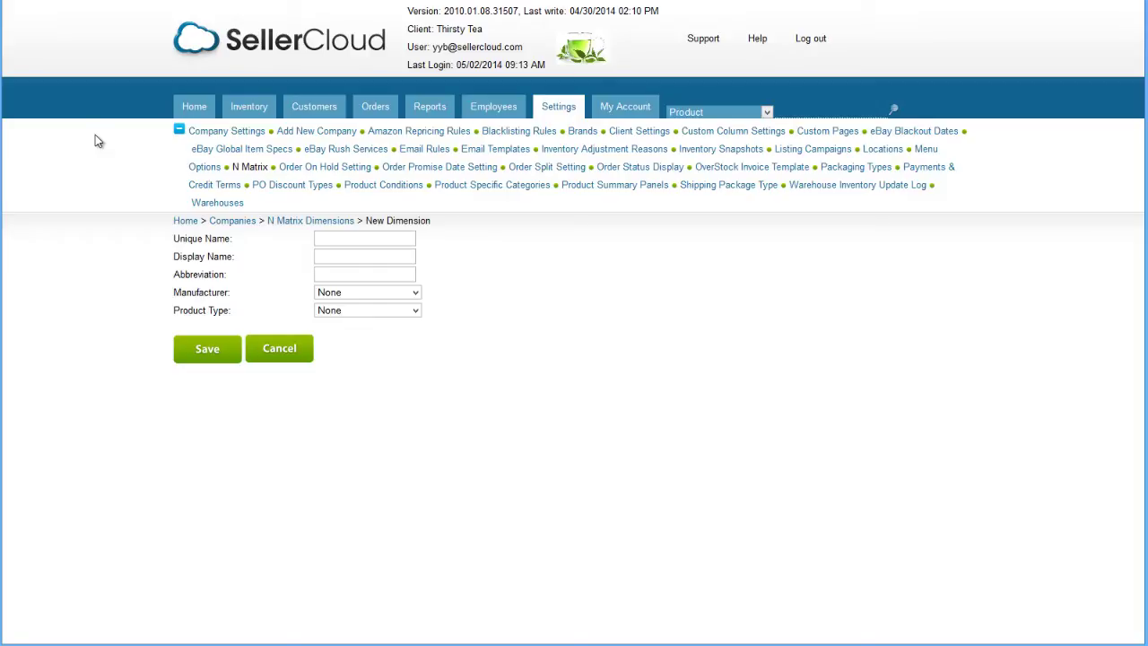
click(316, 239)
text(Sports Jersey Sizes)
click(320, 257)
text(Size)
click(324, 274)
text(SJ)
click(207, 349)
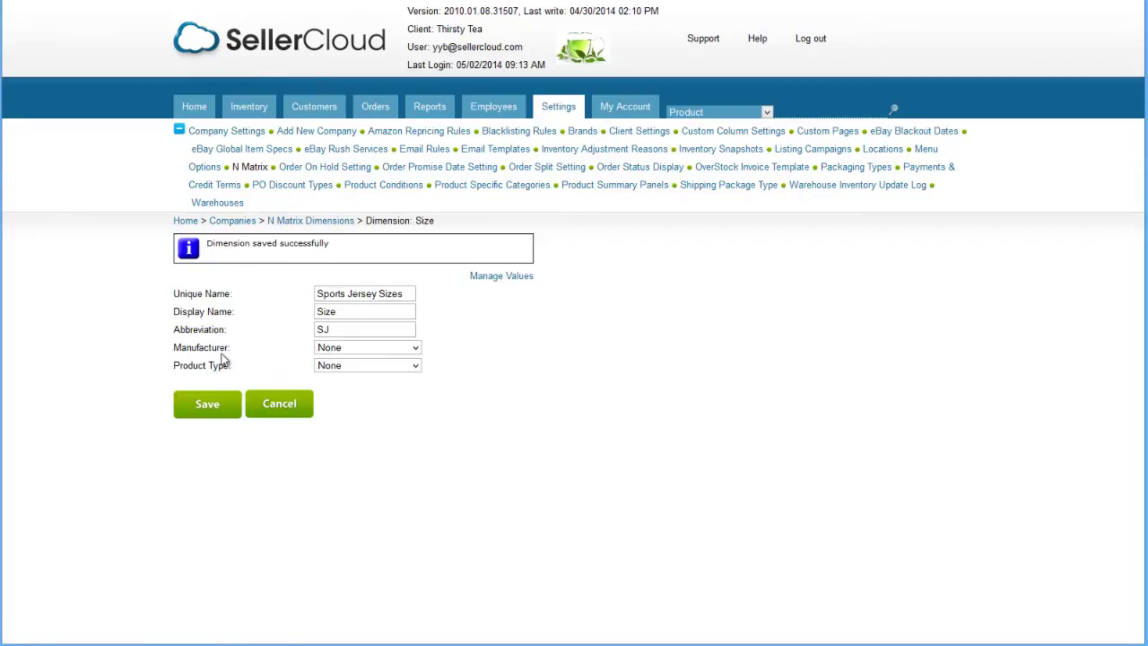
Add the value 'Small' with abbreviation 'SM' to the Sports Jersey Sizes dimension
click(505, 280)
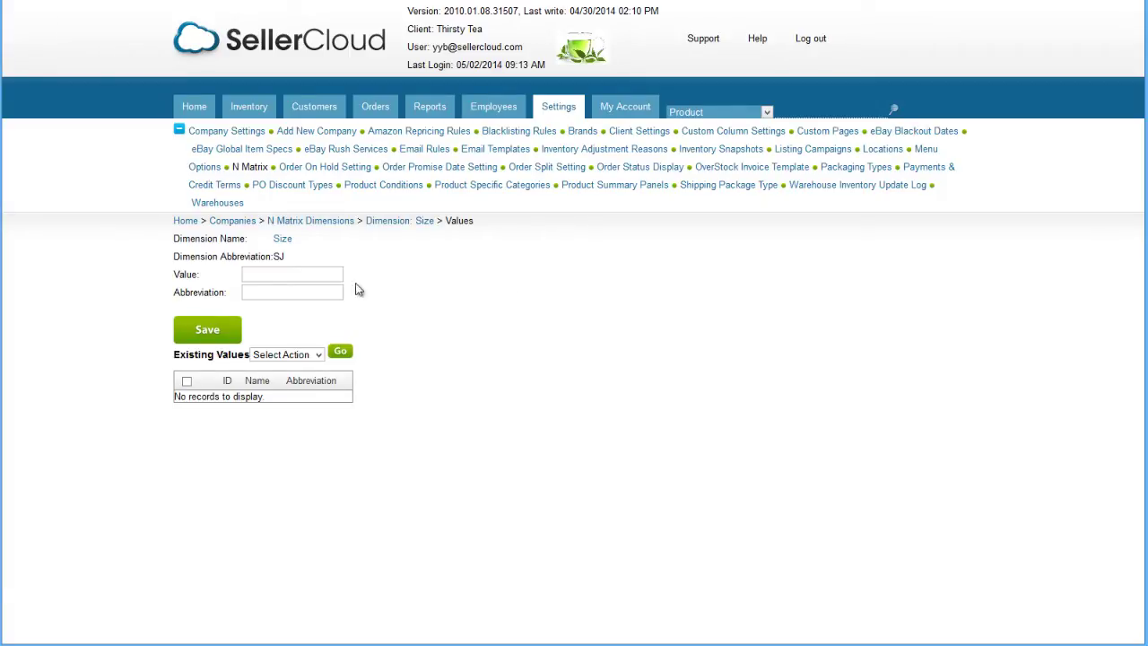
click(304, 277)
text(Small)
key(Tab)
text(SM)
click(230, 334)
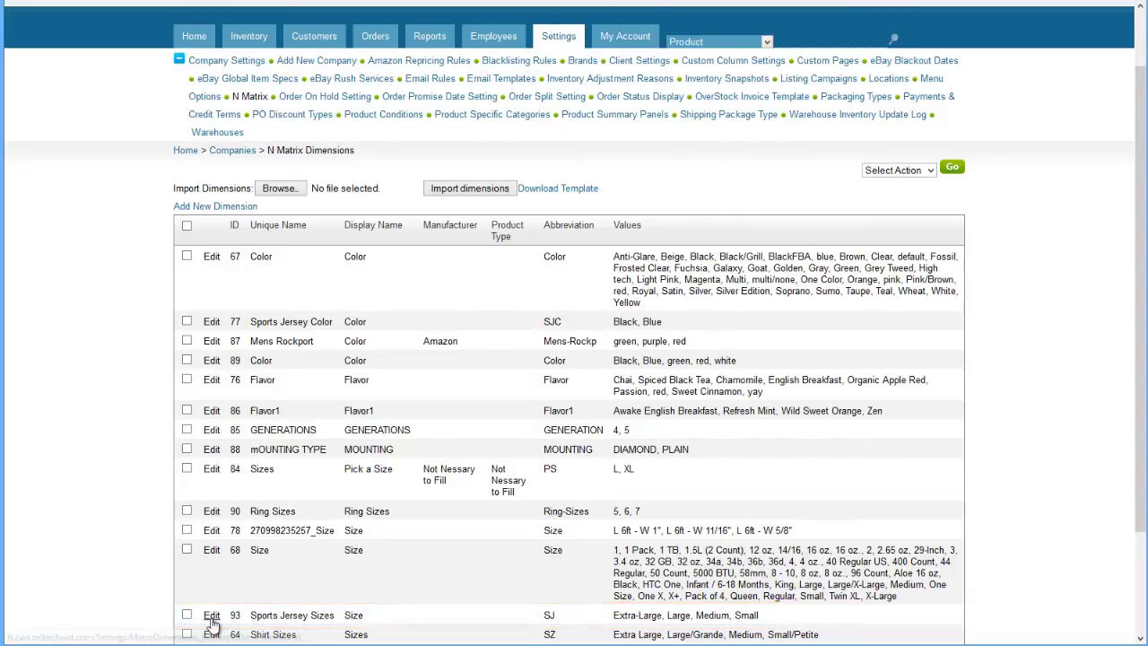
Show the Sports Jersey Sizes dimension's Edit page and its Delete bulk action
click(212, 617)
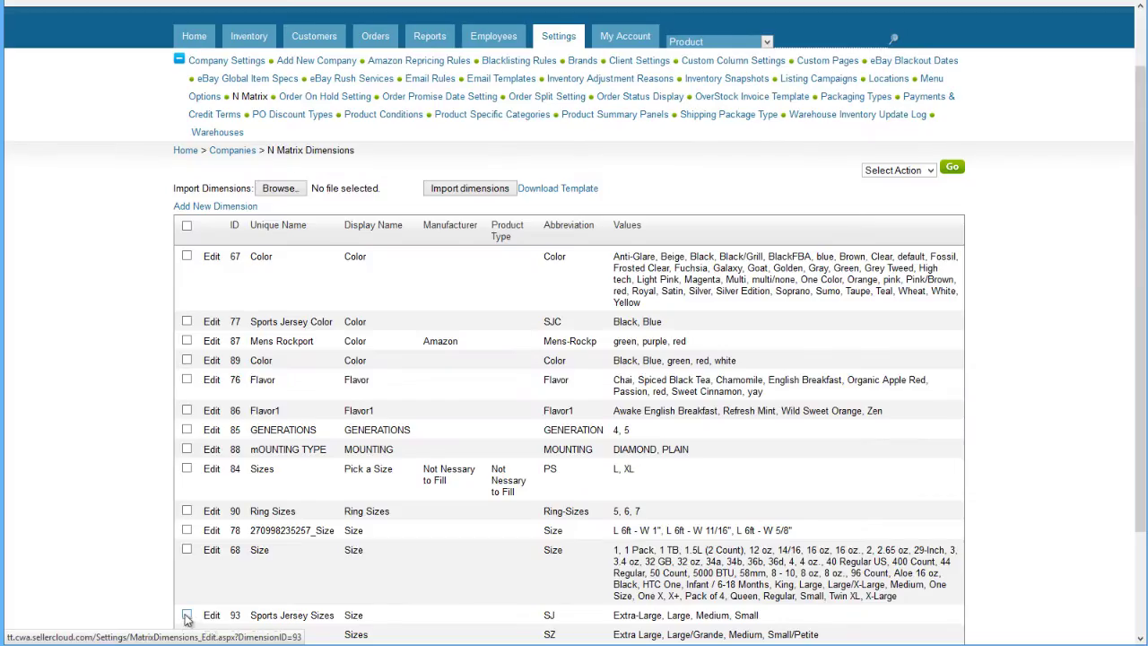
click(187, 616)
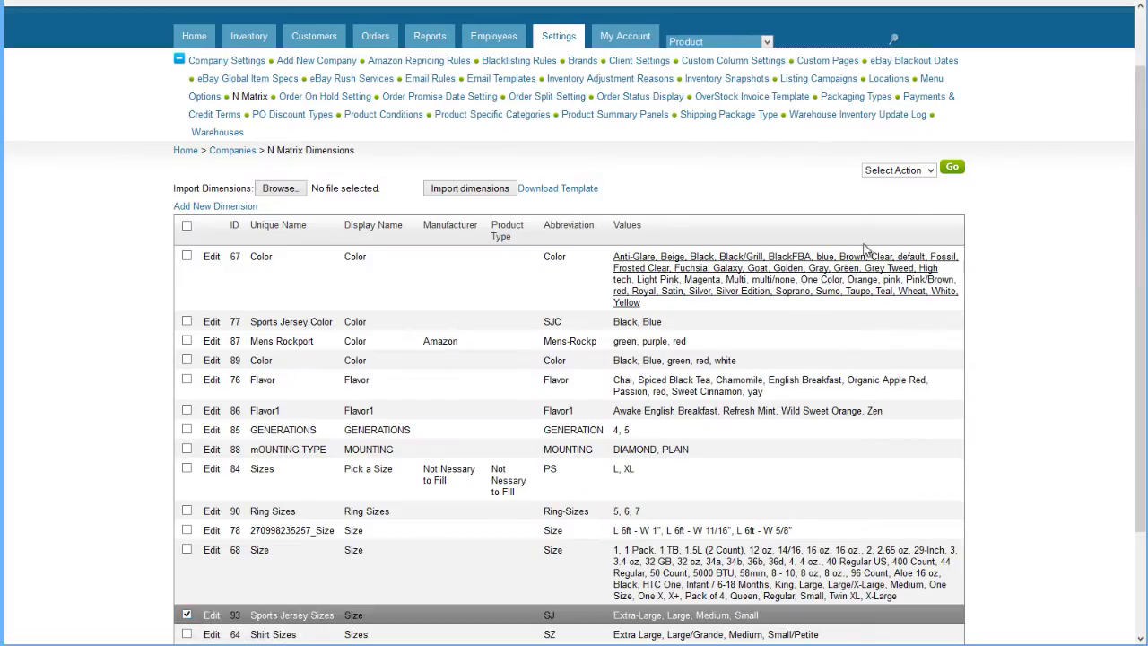
click(930, 172)
click(924, 196)
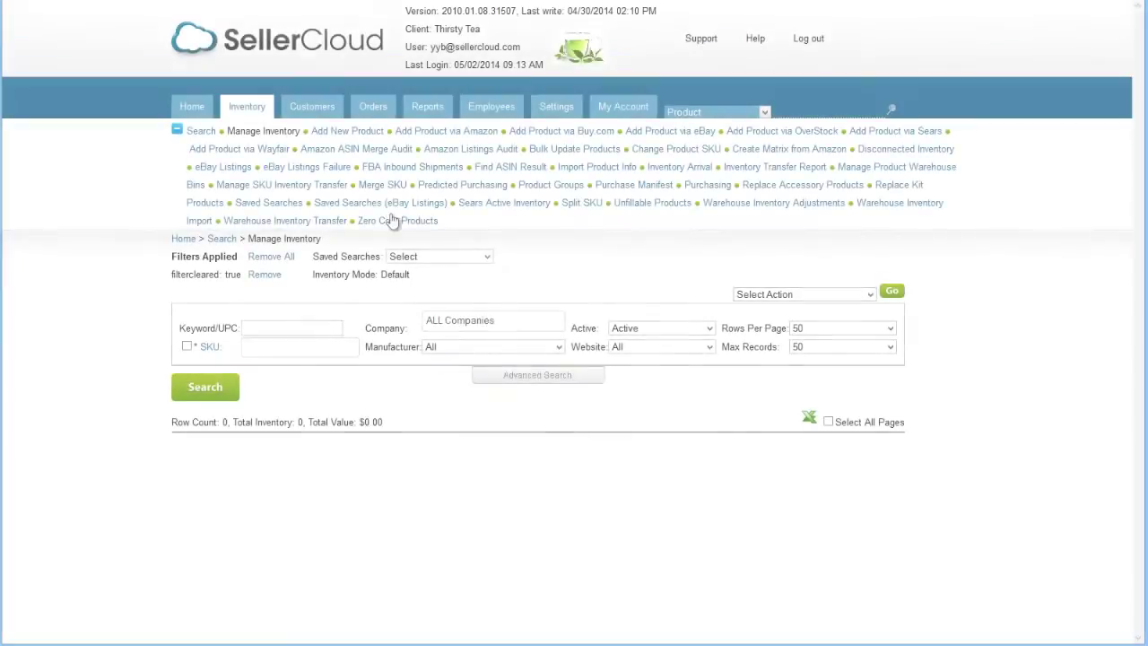
Add a product named 'Sports Jerseys' using the generated SKU SPORTSJE
click(355, 132)
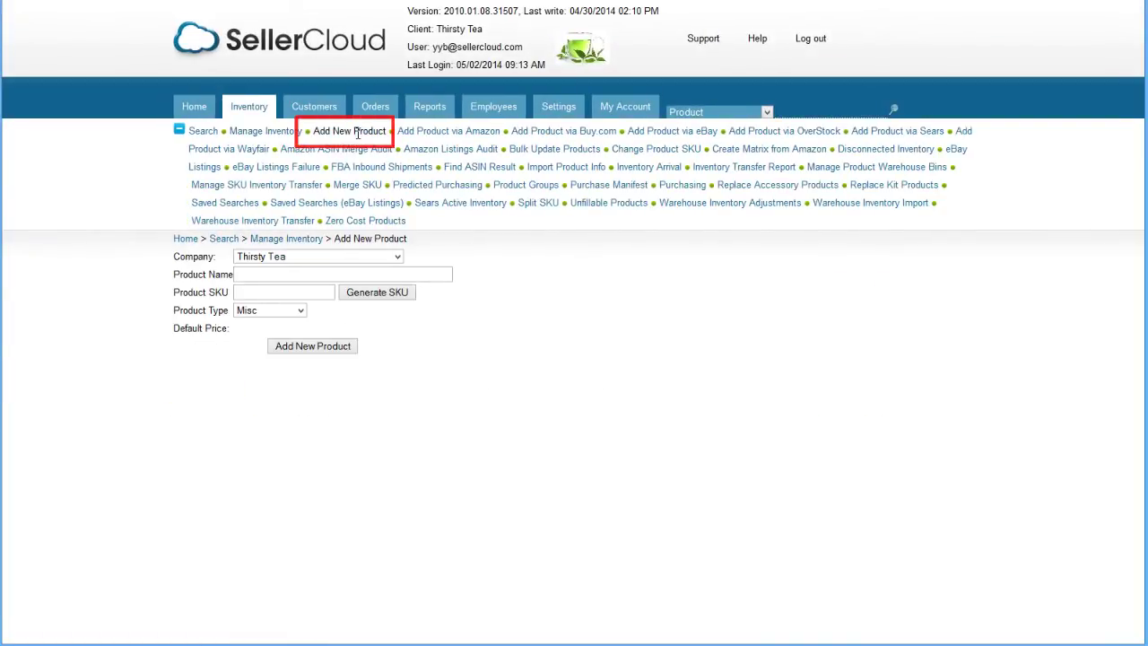
click(315, 271)
text(Spor)
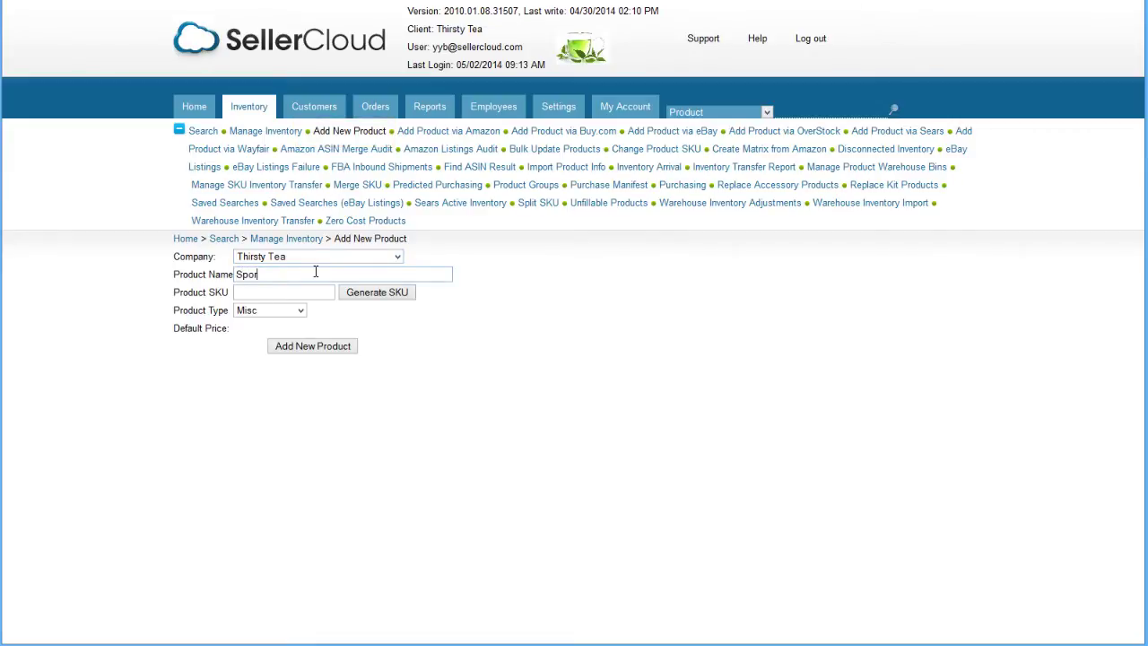
text(ts Jerseys)
click(362, 298)
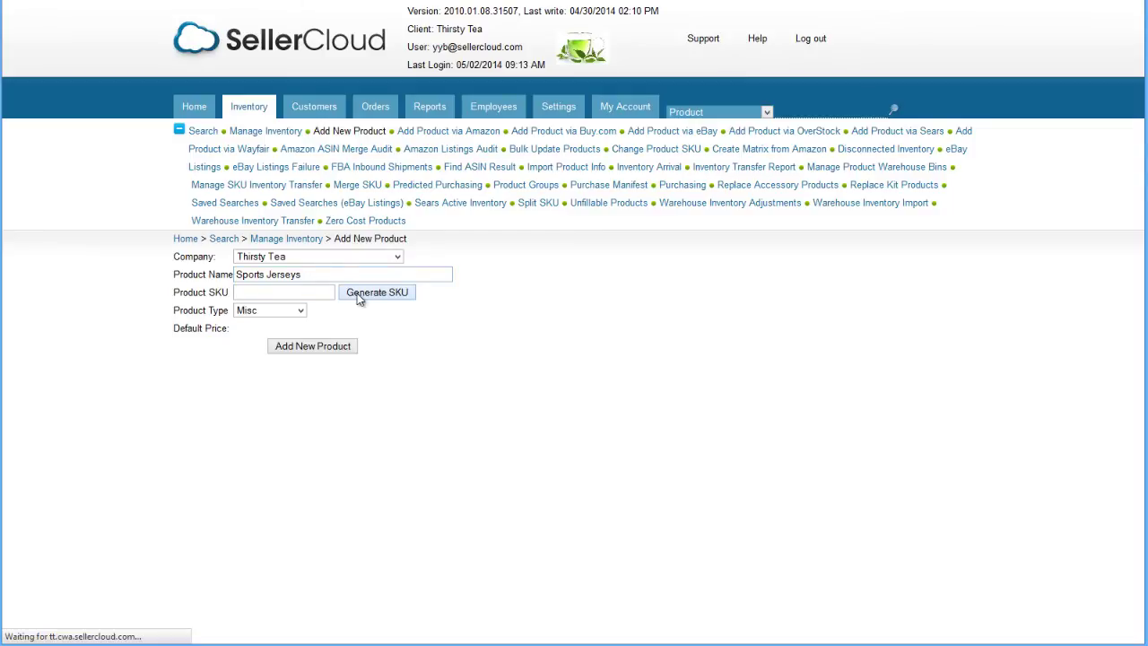
click(319, 350)
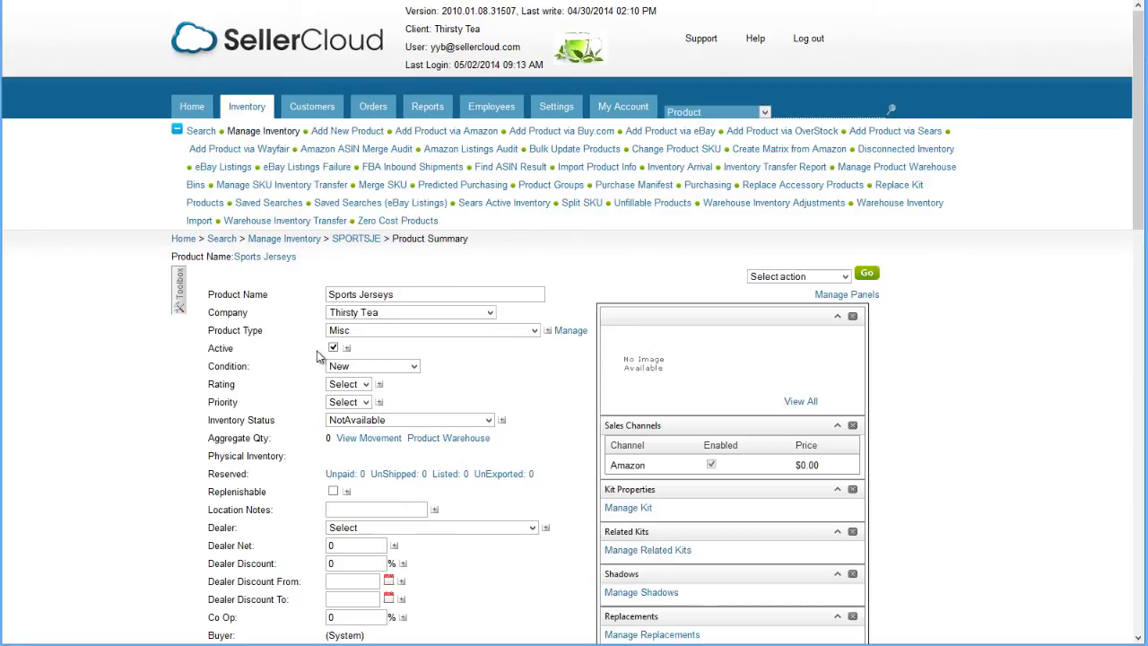
Go to the N-Matrix Matrix General setup for the Sports Jerseys product
click(178, 298)
scroll(176, 301, down, 5)
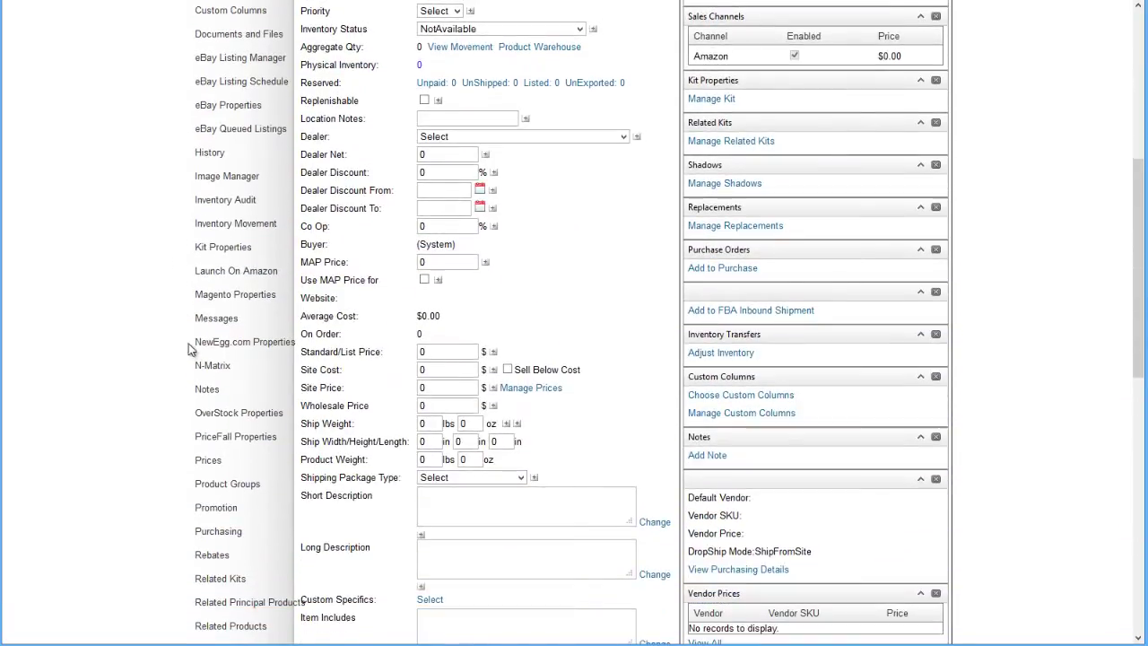
mouse_move(206, 371)
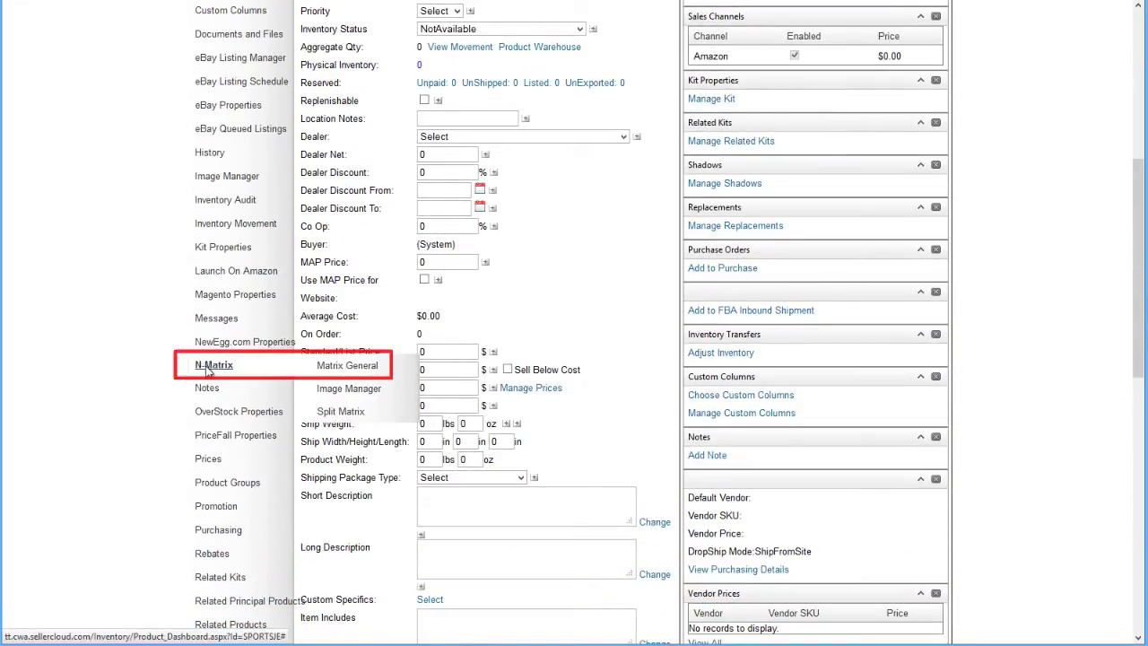
click(369, 377)
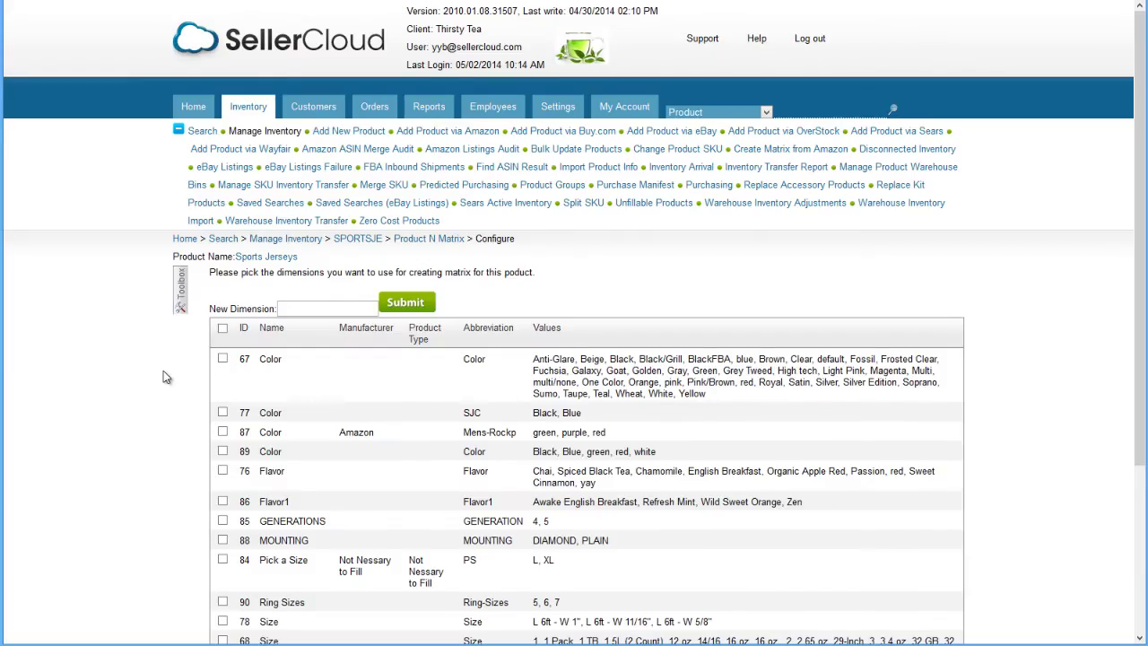
Select the Size and Color (Black, Blue) dimensions, submit a Material dimension, and generate the matrix
scroll(163, 377, down, 3)
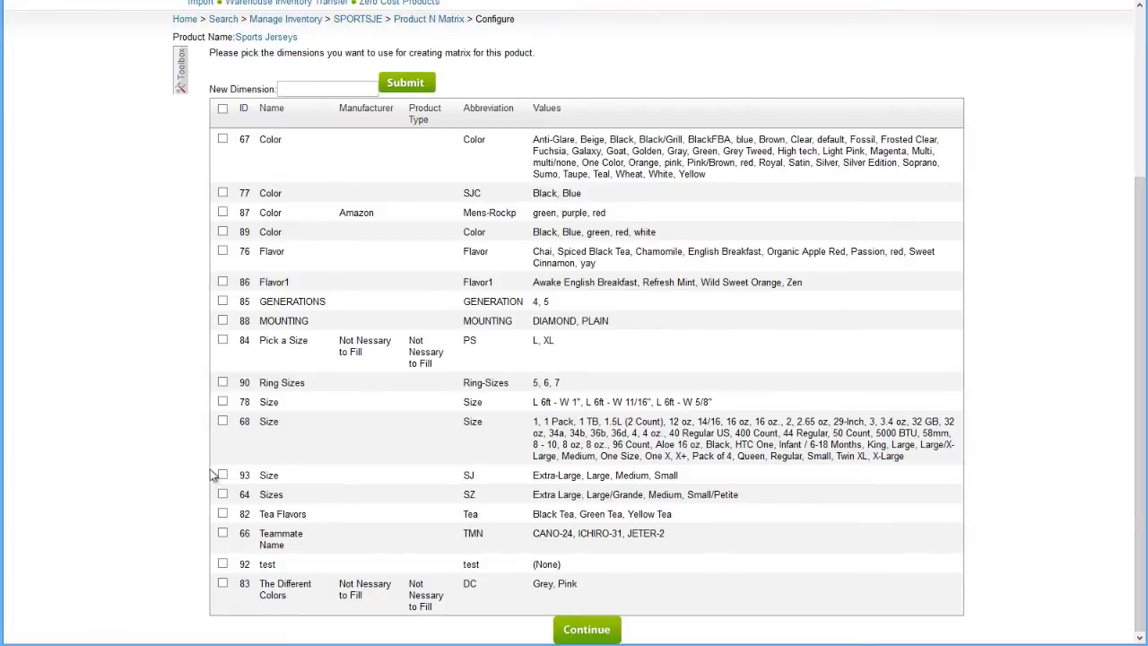
click(222, 475)
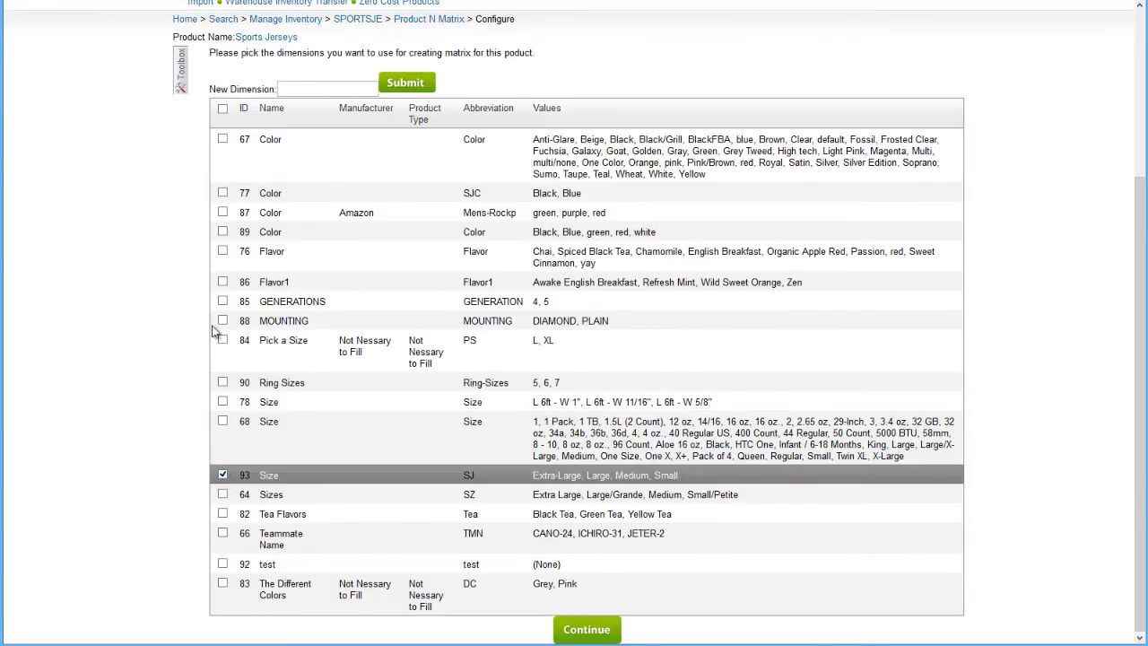
click(222, 193)
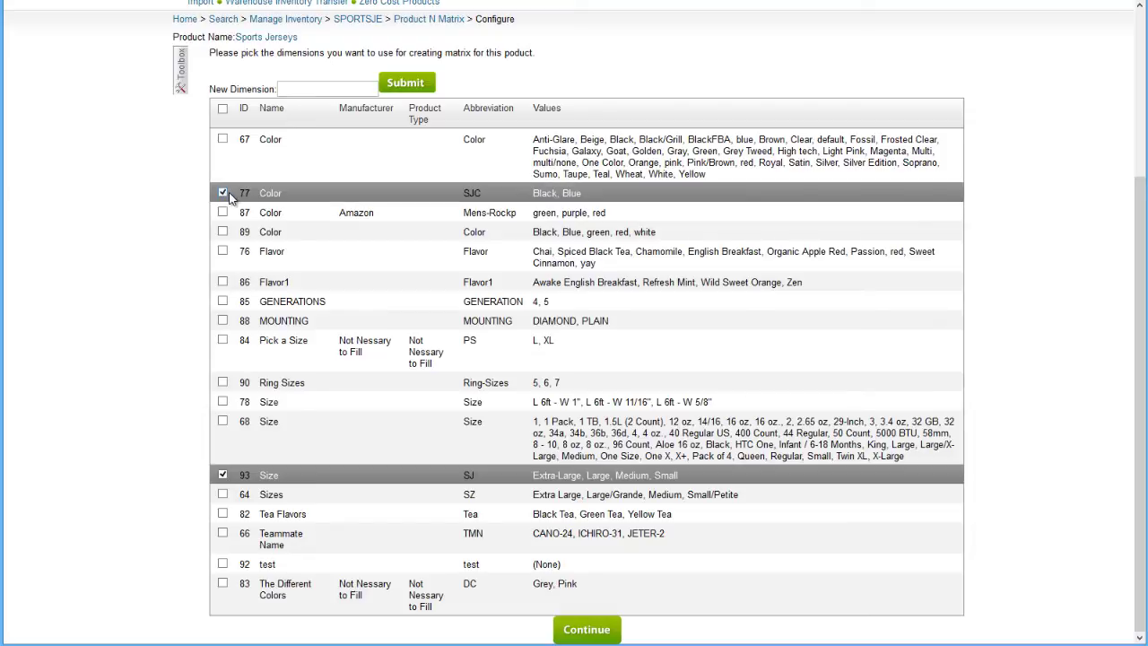
click(281, 87)
text(Mater)
click(304, 105)
click(402, 83)
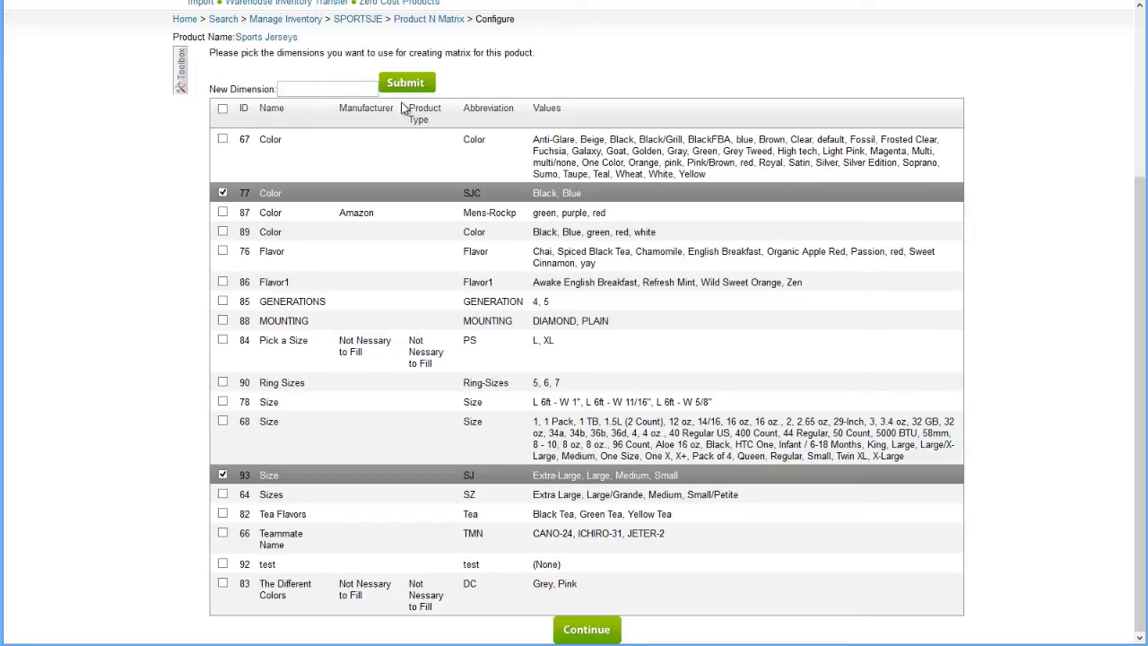
click(598, 635)
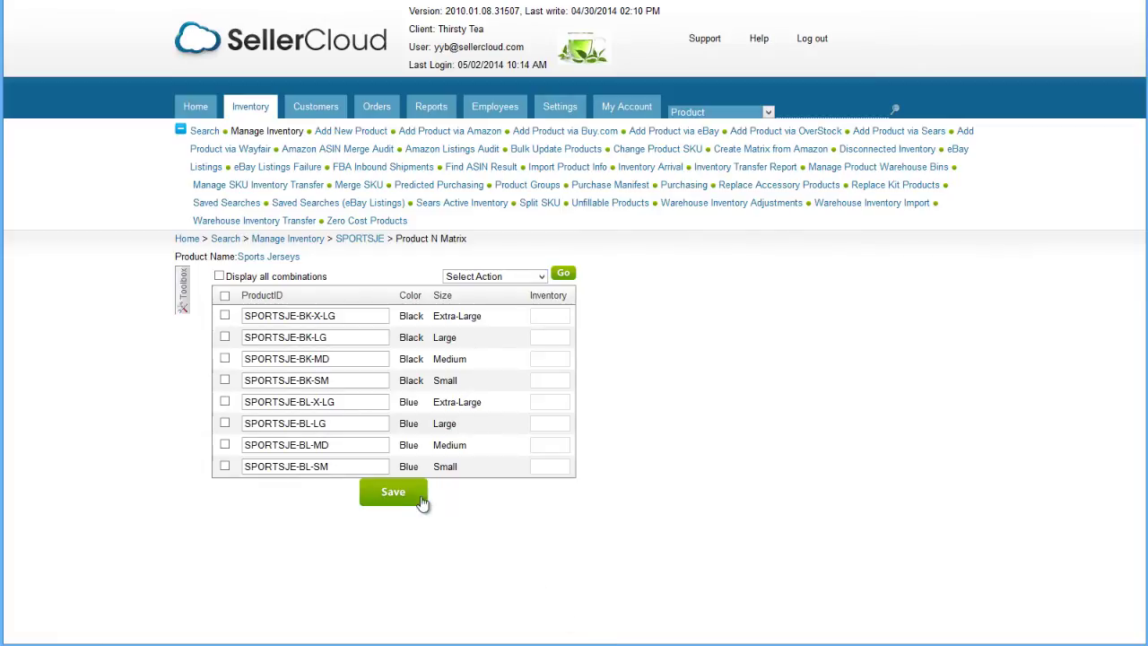
Save the variations as child products with BK/BL IDs and show the variant bulk actions
click(393, 493)
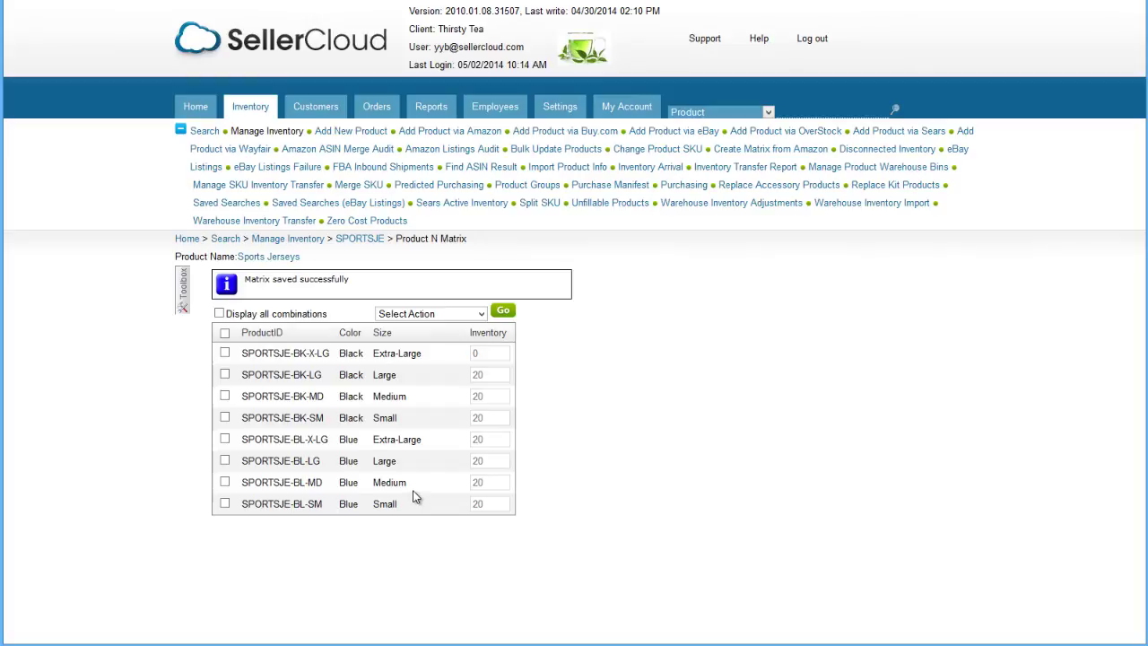
click(475, 316)
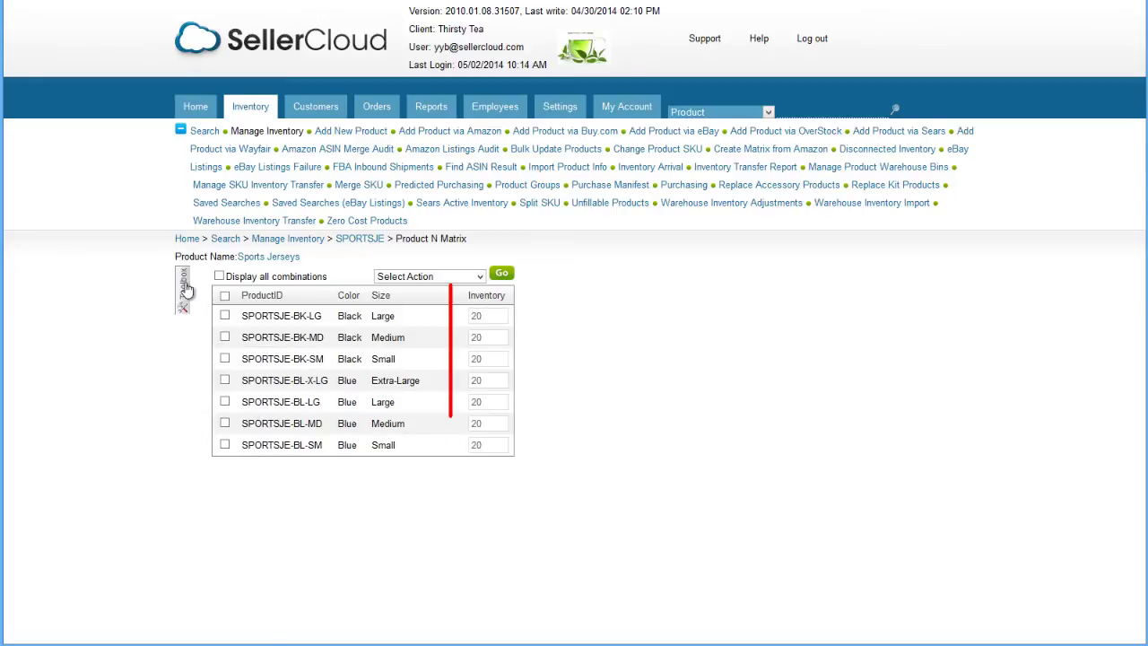
Go to the N-Matrix Image Manager for Sports Jerseys
click(185, 287)
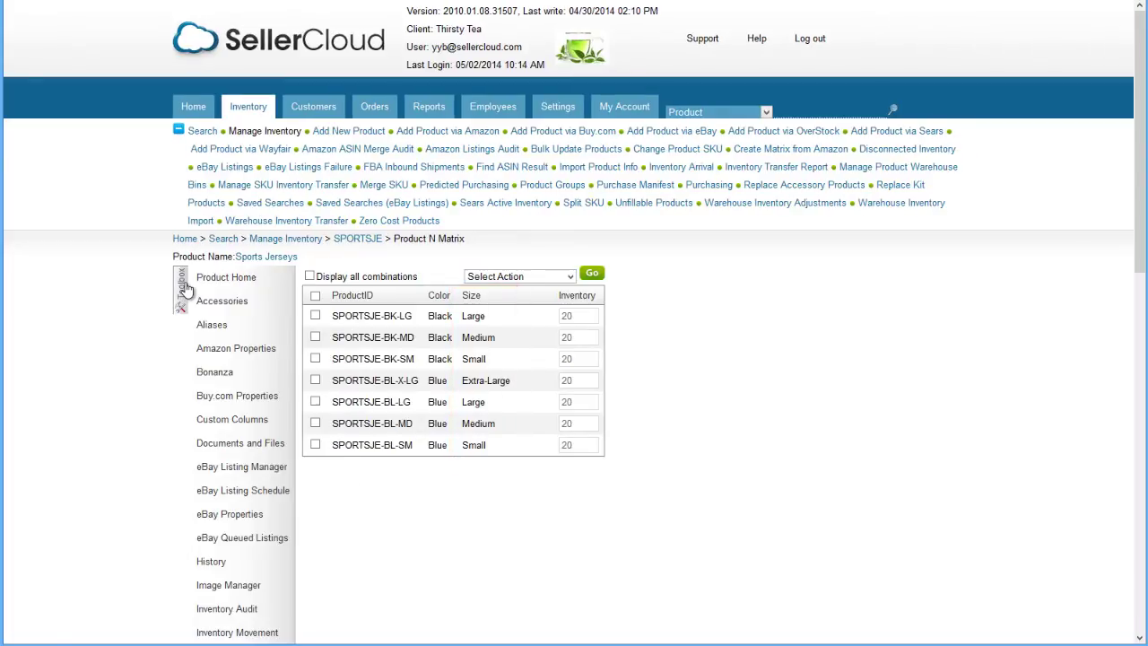
scroll(184, 287, down, 4)
mouse_move(215, 446)
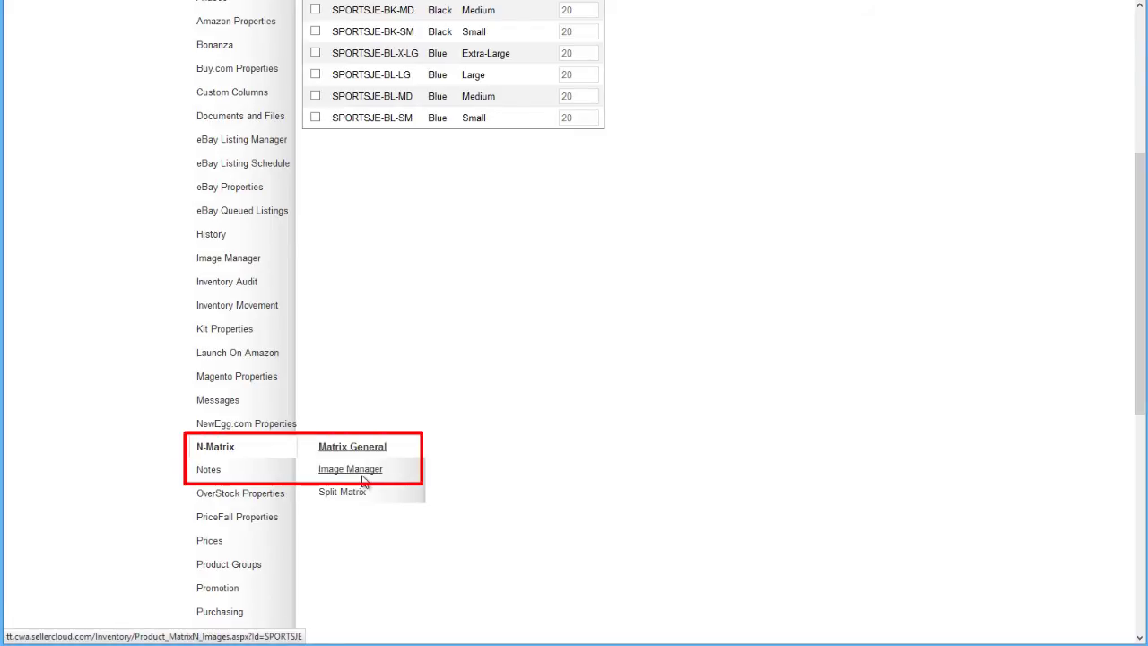
click(363, 480)
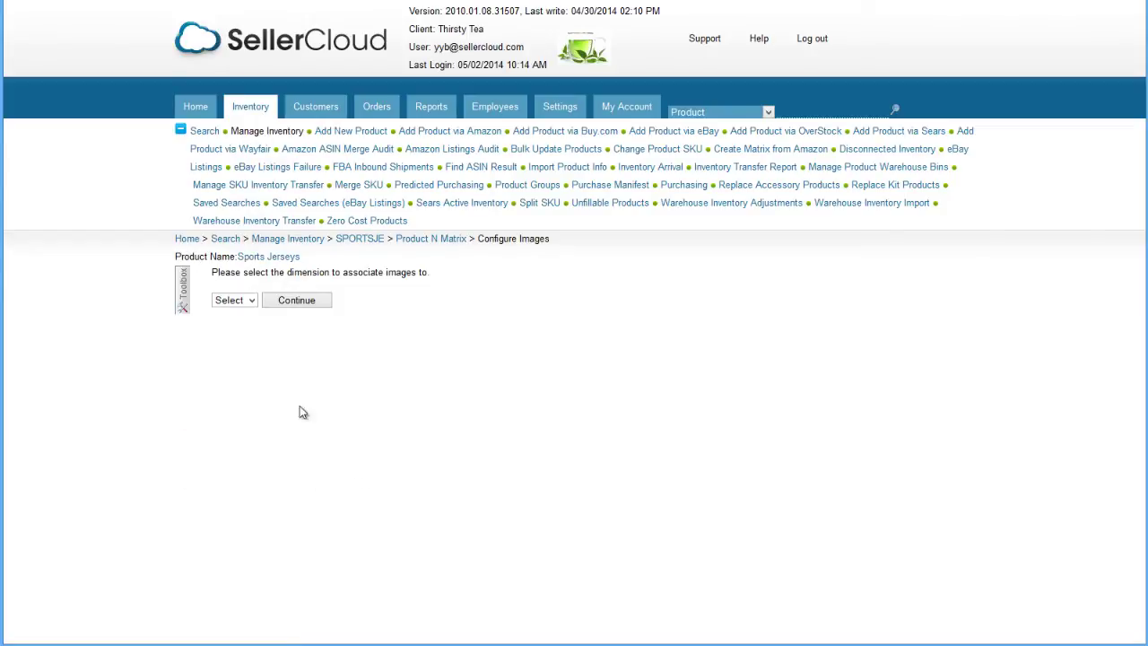
Assign existing shirt images to the Black and Blue Color values and save them
click(247, 302)
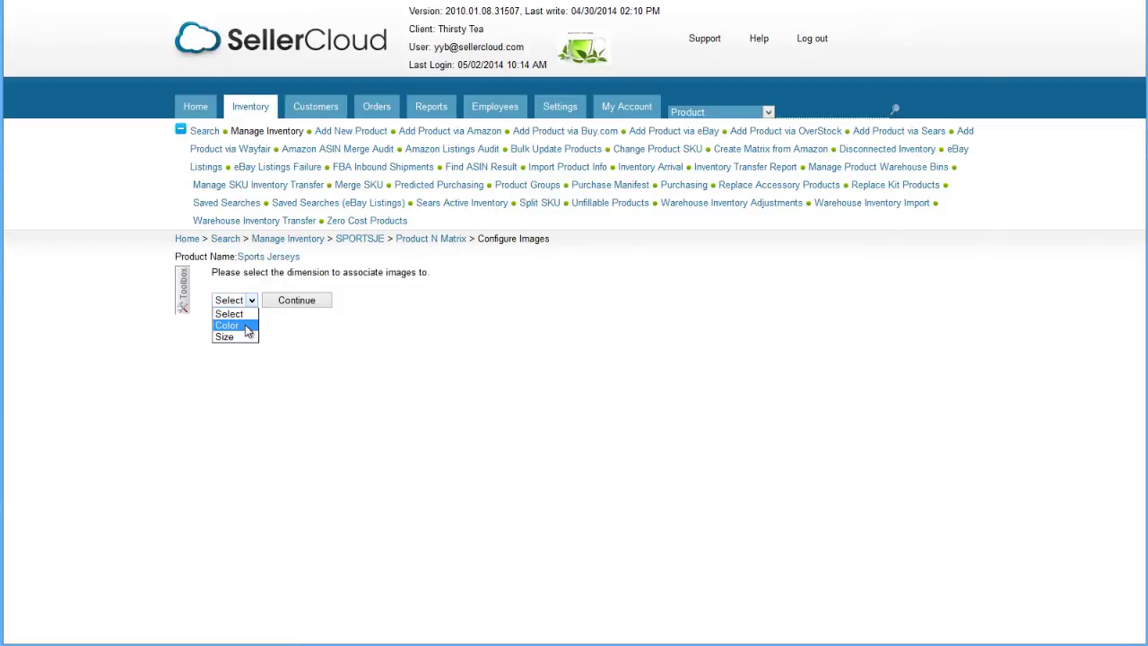
click(247, 326)
click(341, 320)
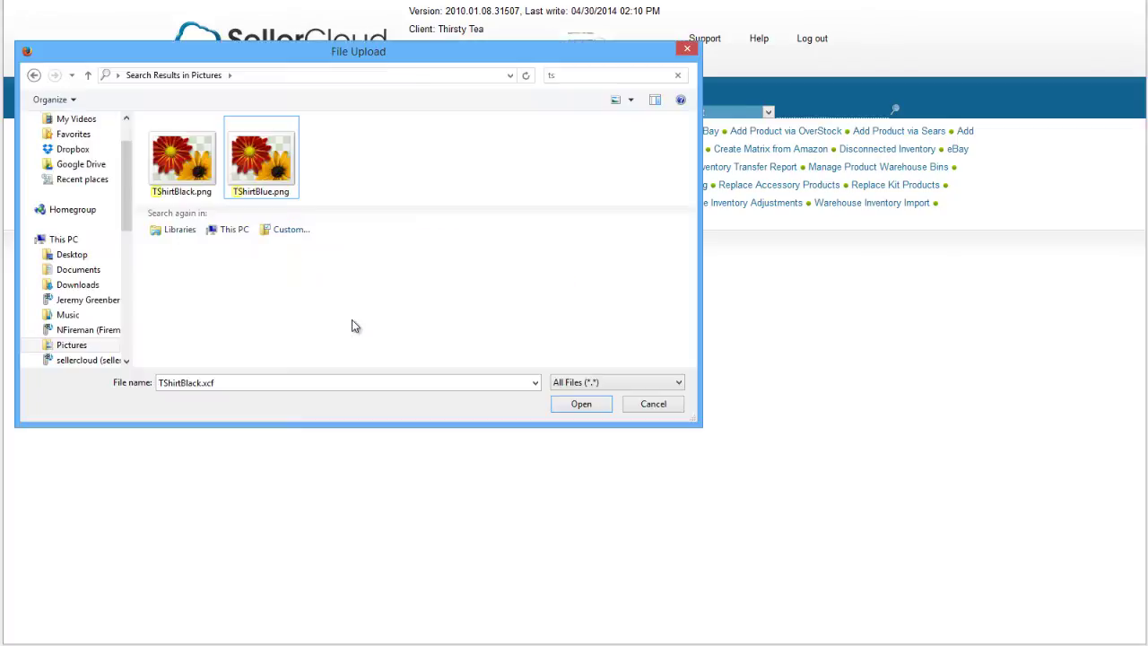
key(Escape)
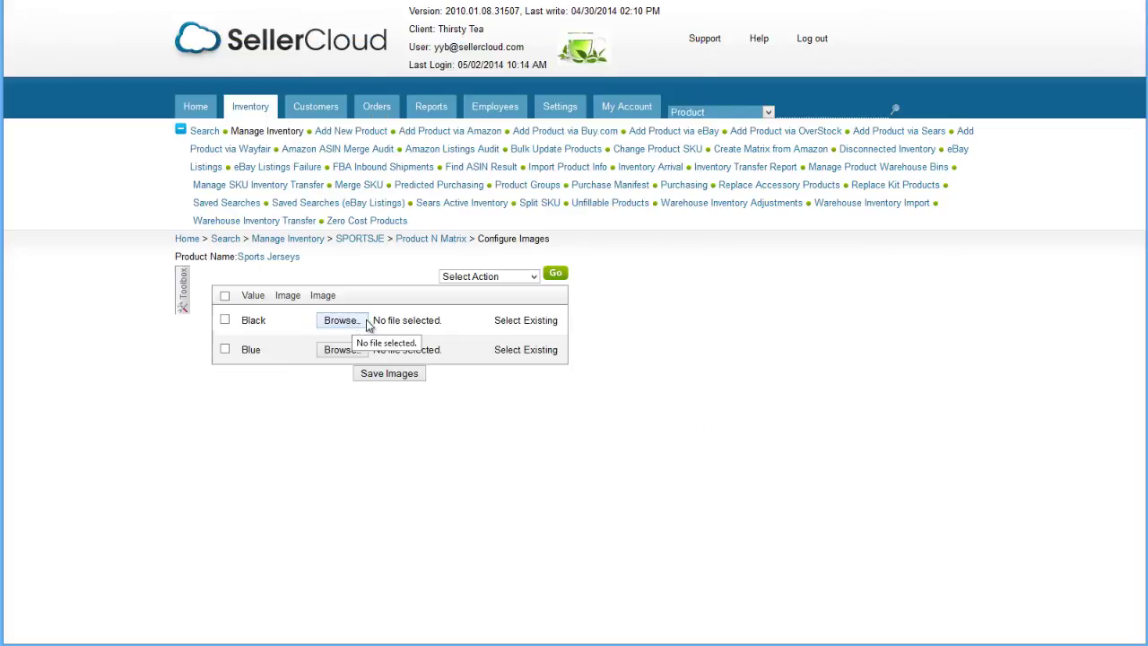
click(500, 321)
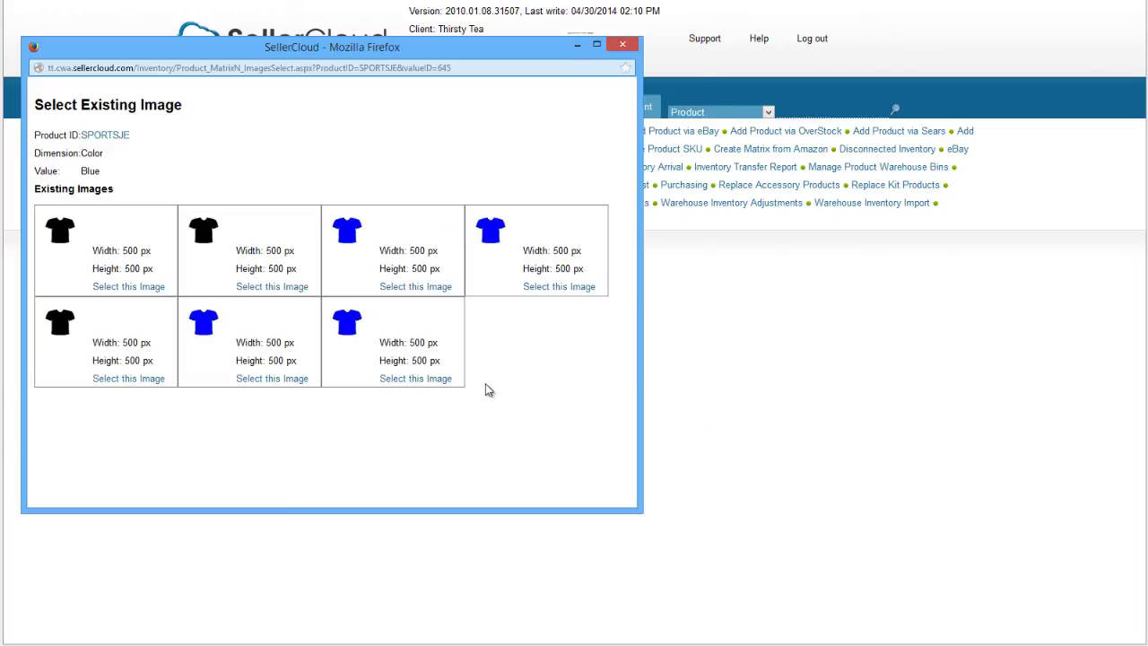
key(ctrl+w)
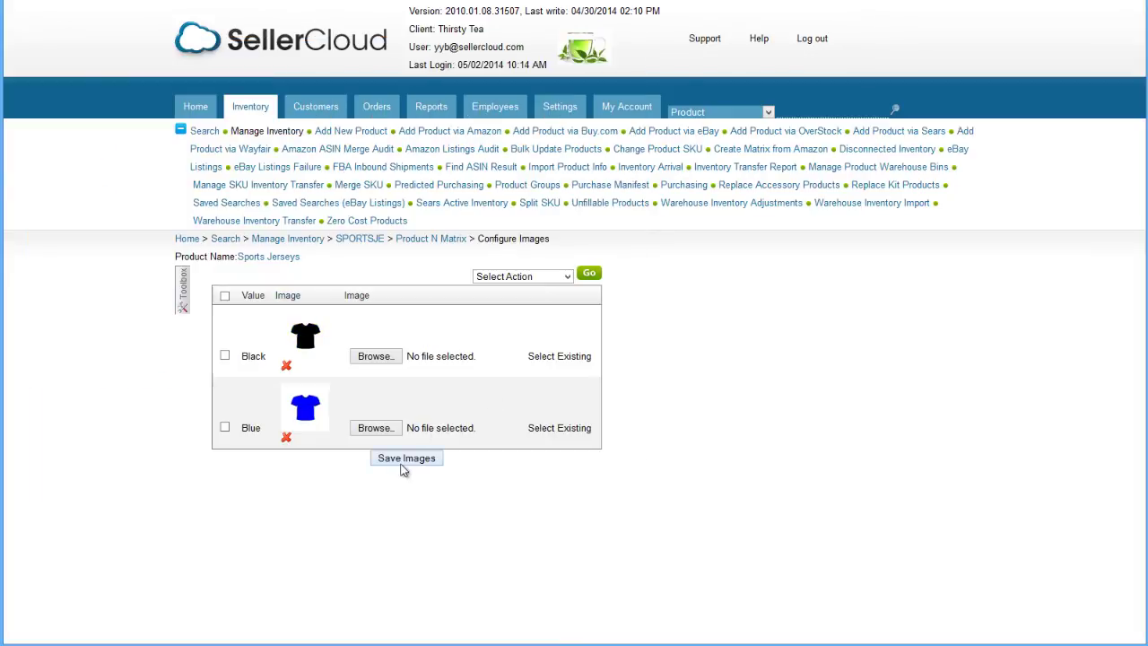
click(404, 461)
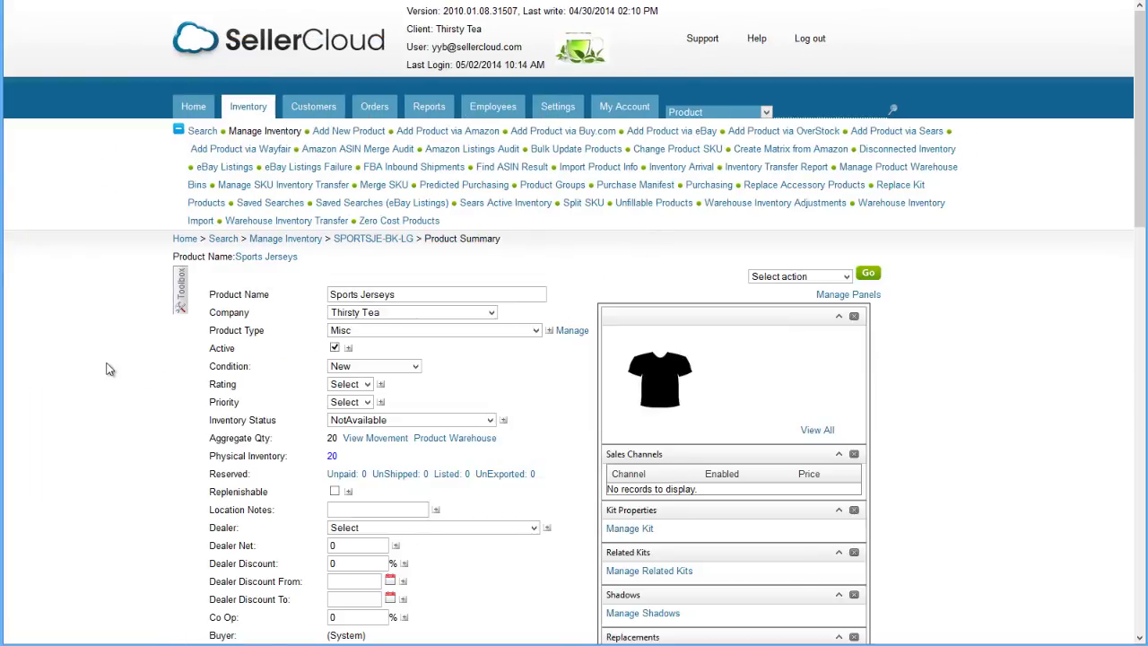
Return to the N-Matrix Matrix General page for Sports Jerseys
click(174, 308)
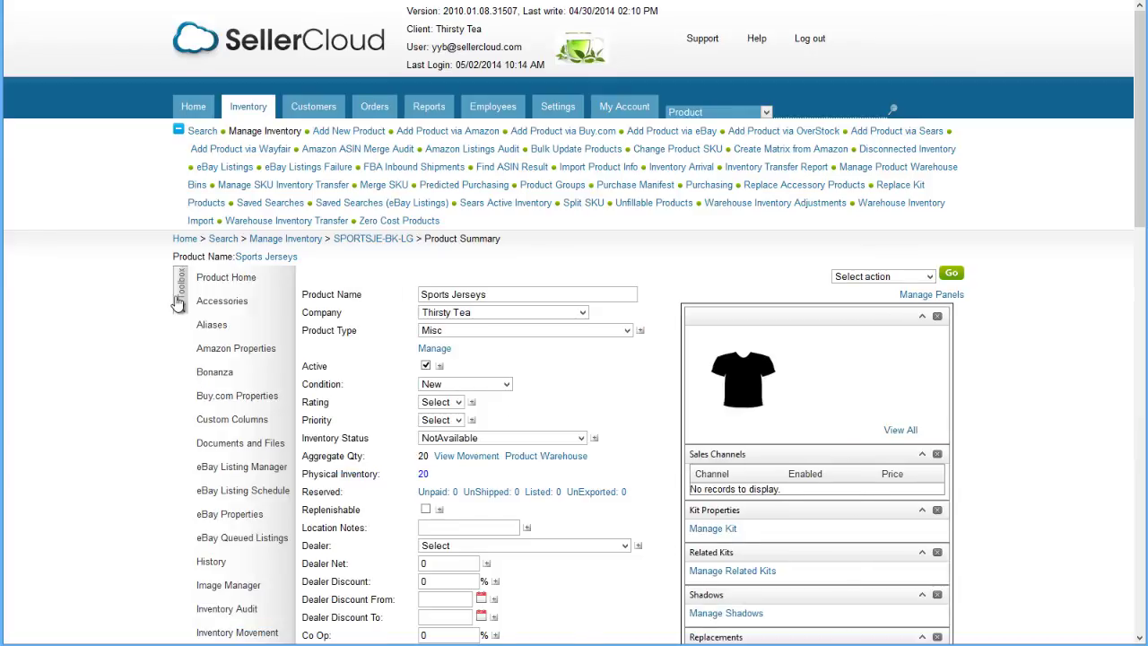
scroll(172, 306, down, 5)
mouse_move(225, 368)
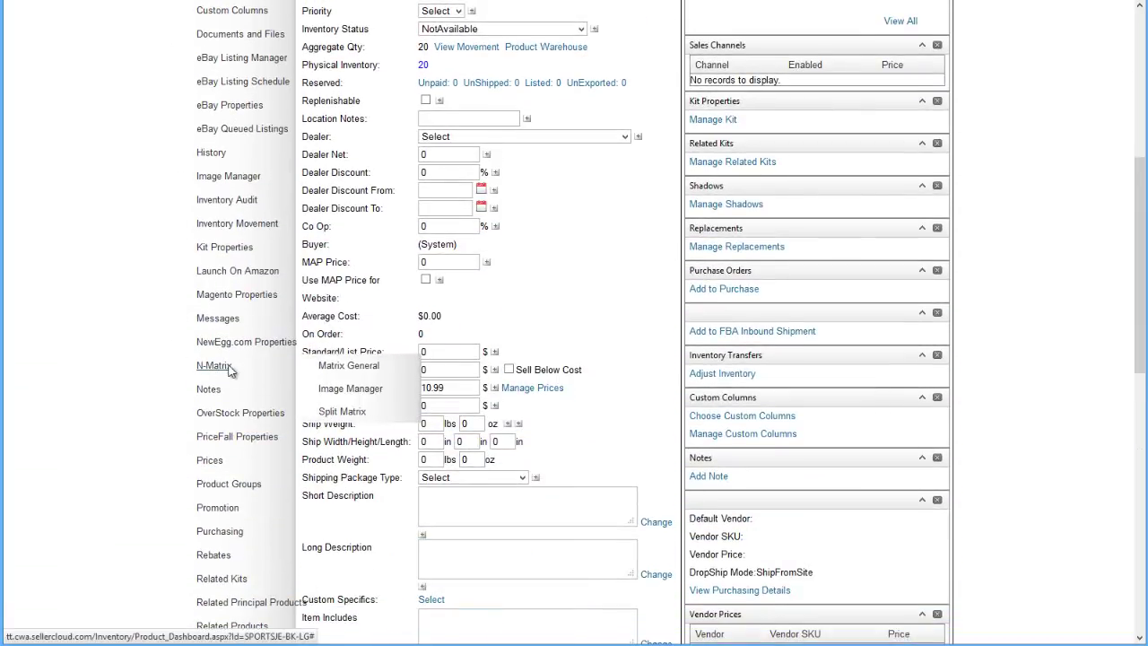
click(339, 369)
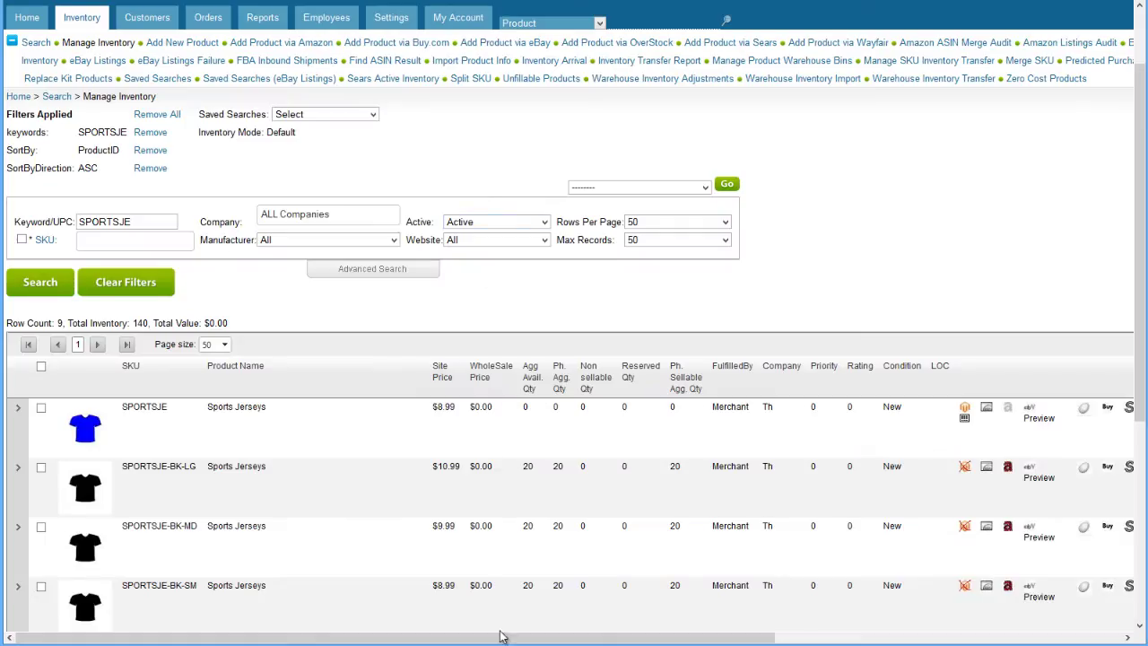
Scroll across the SPORTSJE results and show the Advanced Search Matrix filter options
drag(505, 641, 700, 641)
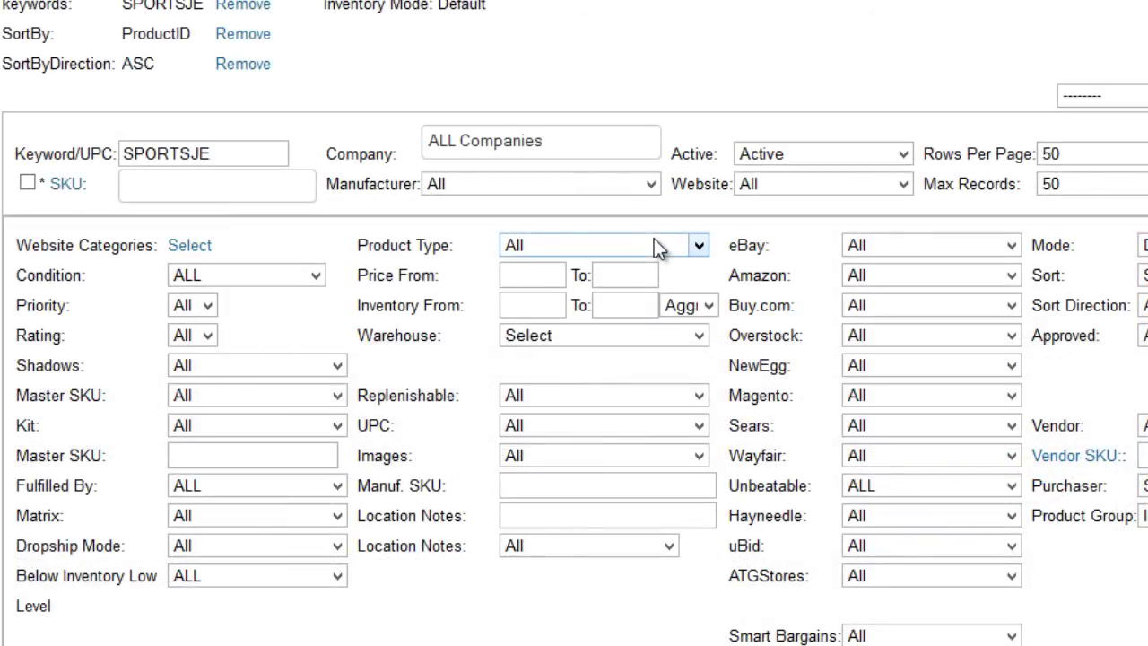
click(336, 517)
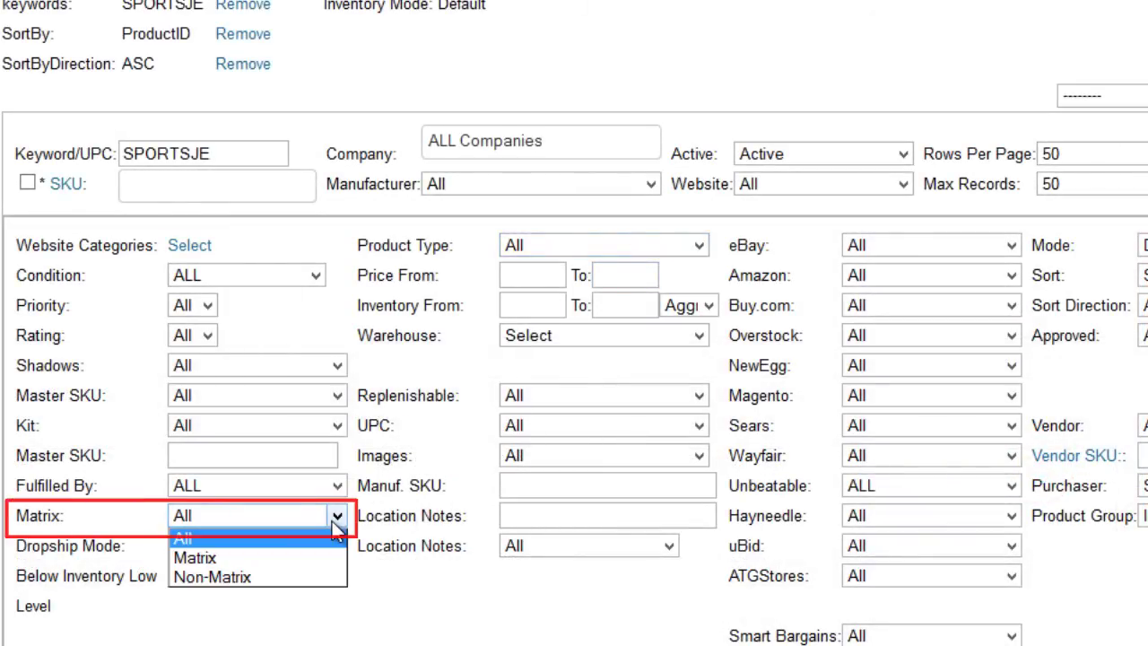